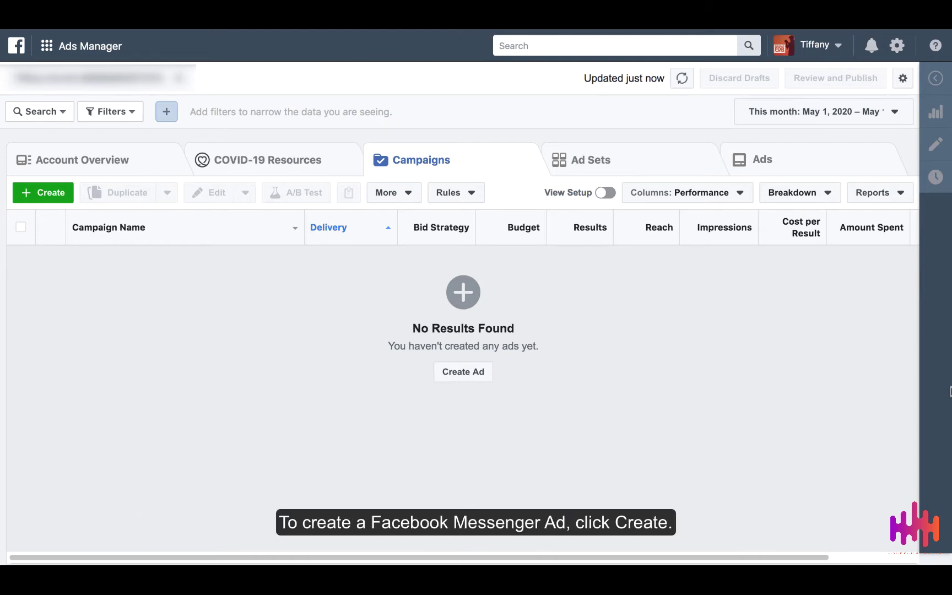
- Create a new ad campaign with Messages as the marketing objective
{"action": "left_click", "coordinate": [53, 194]}
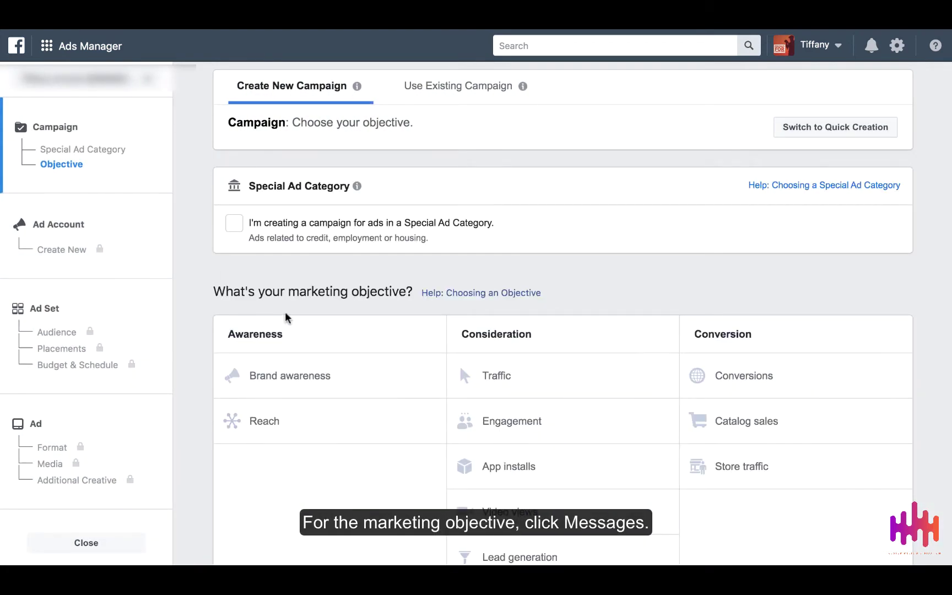
{"action": "scroll", "coordinate": [400, 355], "scroll_direction": "down", "scroll_amount": 2}
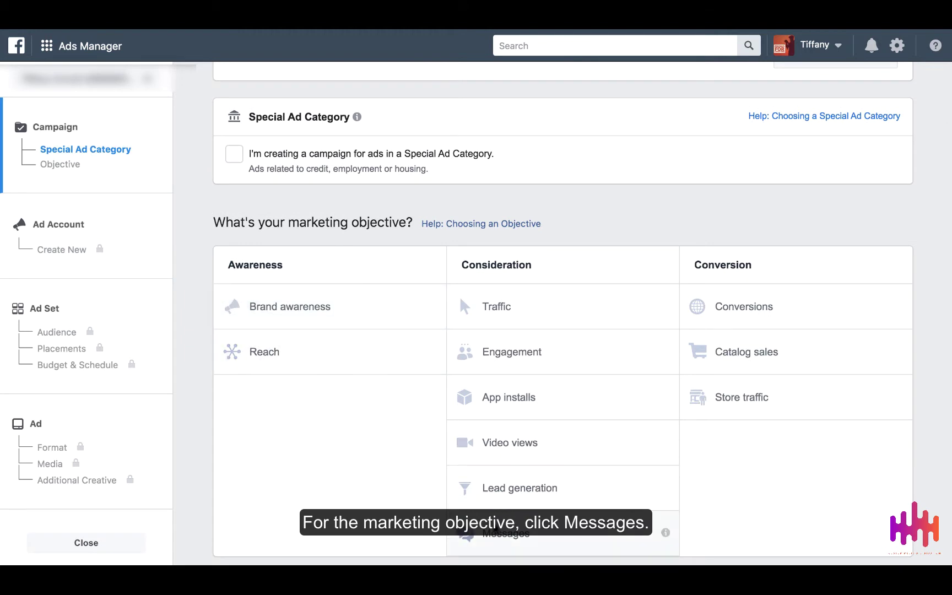
{"action": "left_click", "coordinate": [501, 534]}
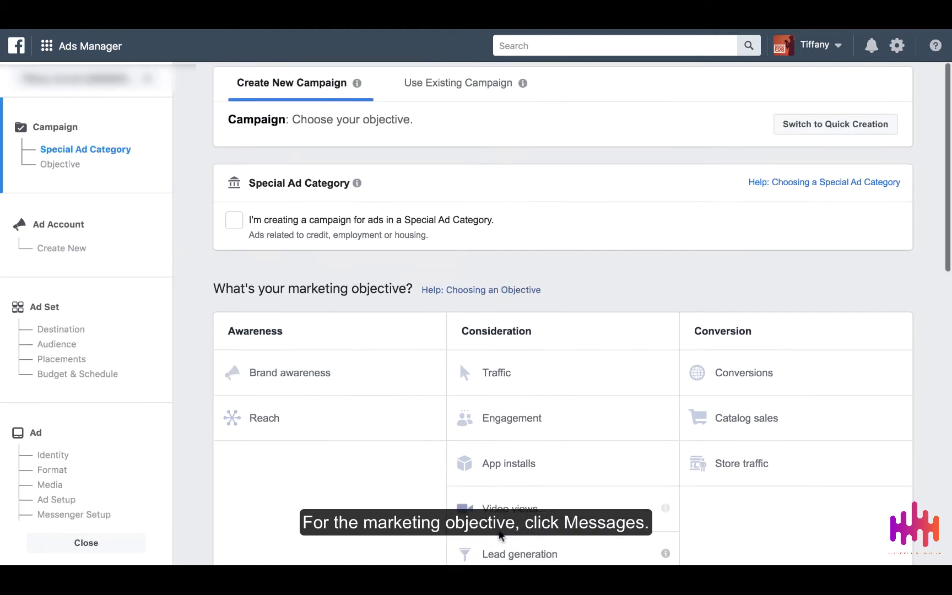
- Name the campaign "Messager Ad" and continue through ad account setup with United States, US Dollars and America/New_York
{"action": "scroll", "coordinate": [500, 534], "scroll_direction": "down", "scroll_amount": 7}
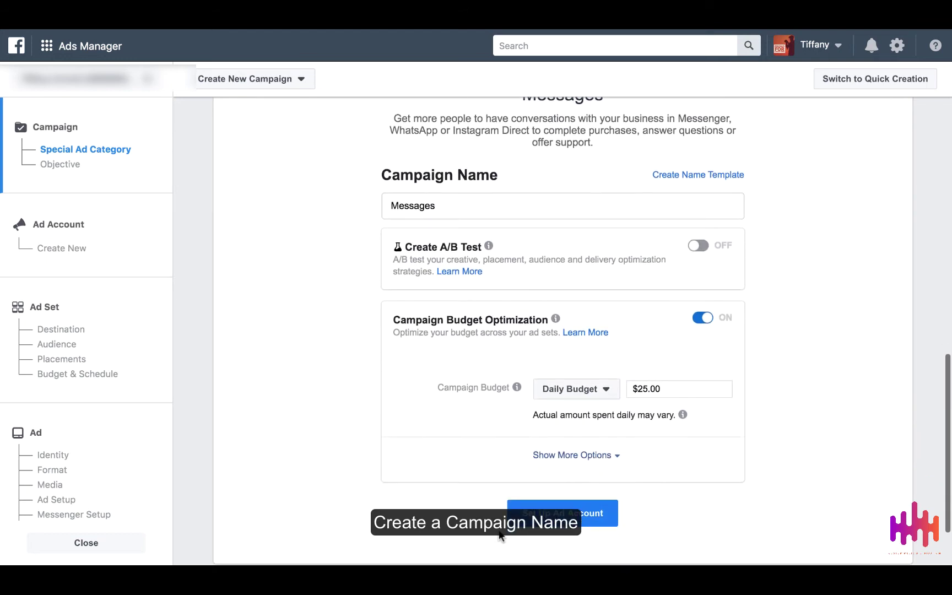
{"action": "left_click", "coordinate": [449, 203]}
{"action": "key", "text": "BackSpace"}
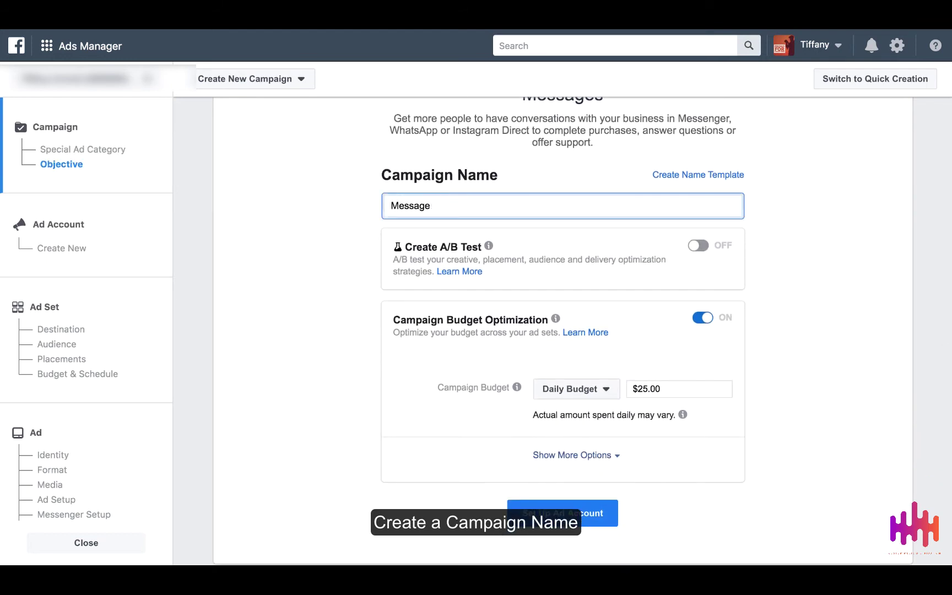
{"action": "type", "text": "r Ad"}
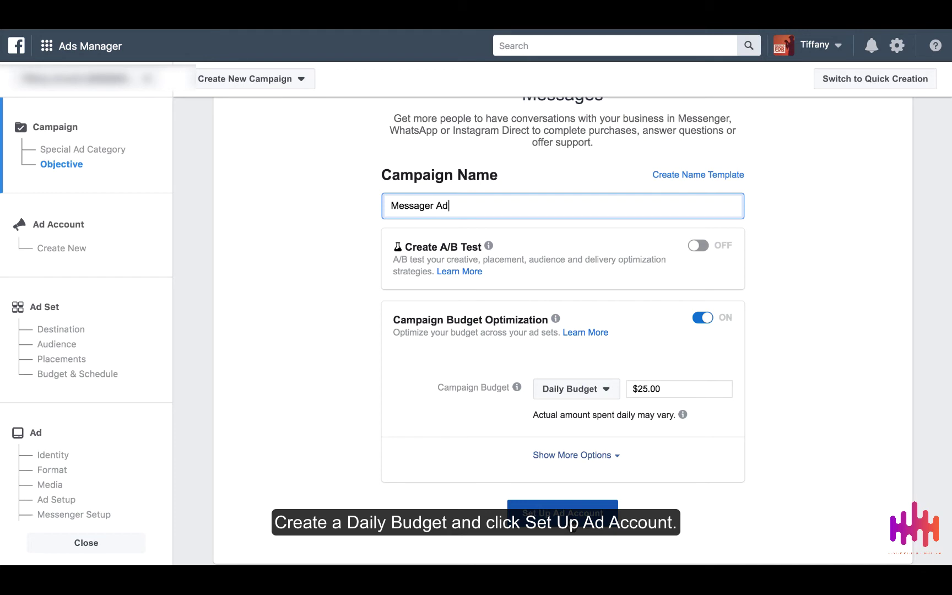
{"action": "left_click", "coordinate": [563, 506]}
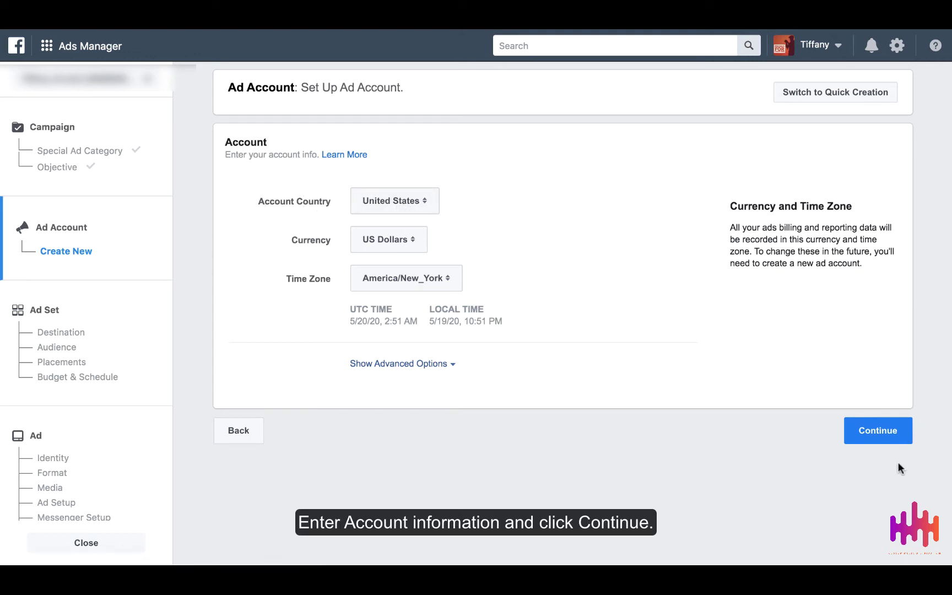
{"action": "left_click", "coordinate": [887, 438]}
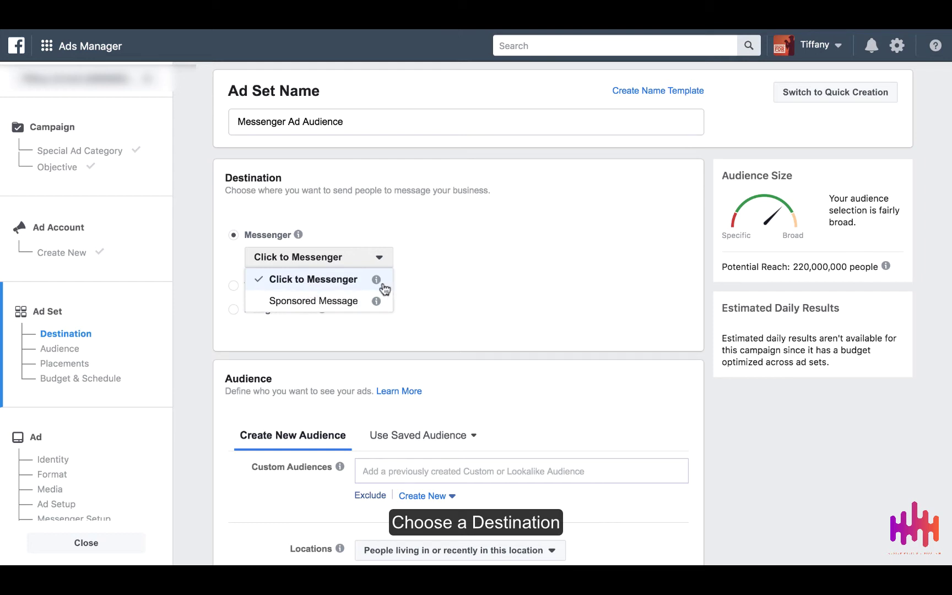
- Review the Messenger and Instagram Direct destination descriptions and set the ad set's destination to Instagram Direct
{"action": "mouse_move", "coordinate": [376, 283]}
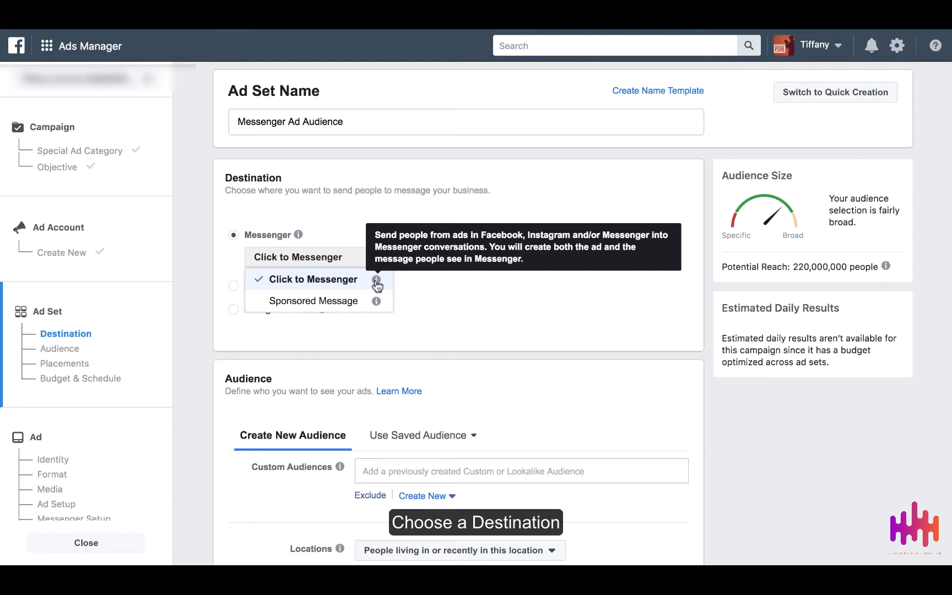
{"action": "left_click", "coordinate": [233, 309]}
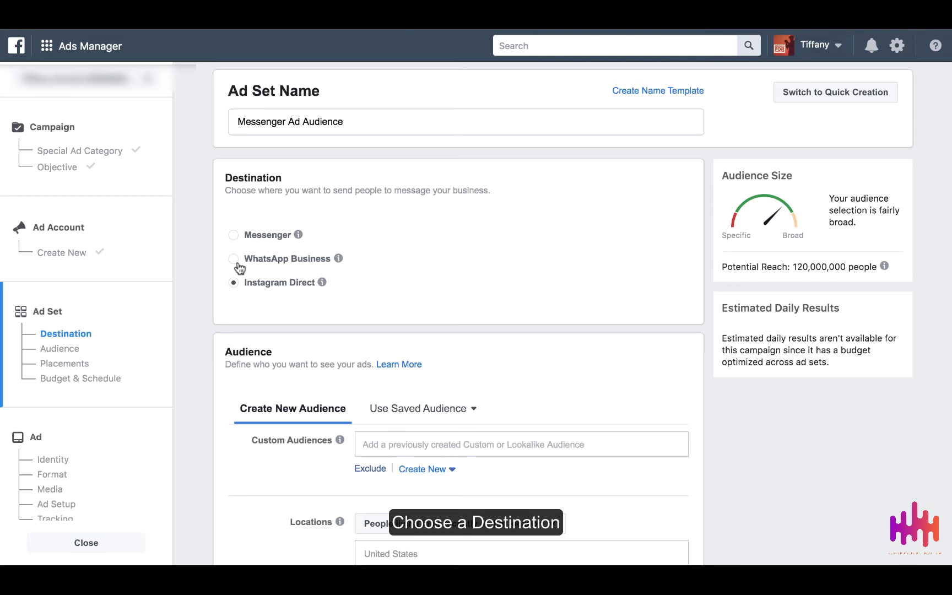
{"action": "mouse_move", "coordinate": [318, 284]}
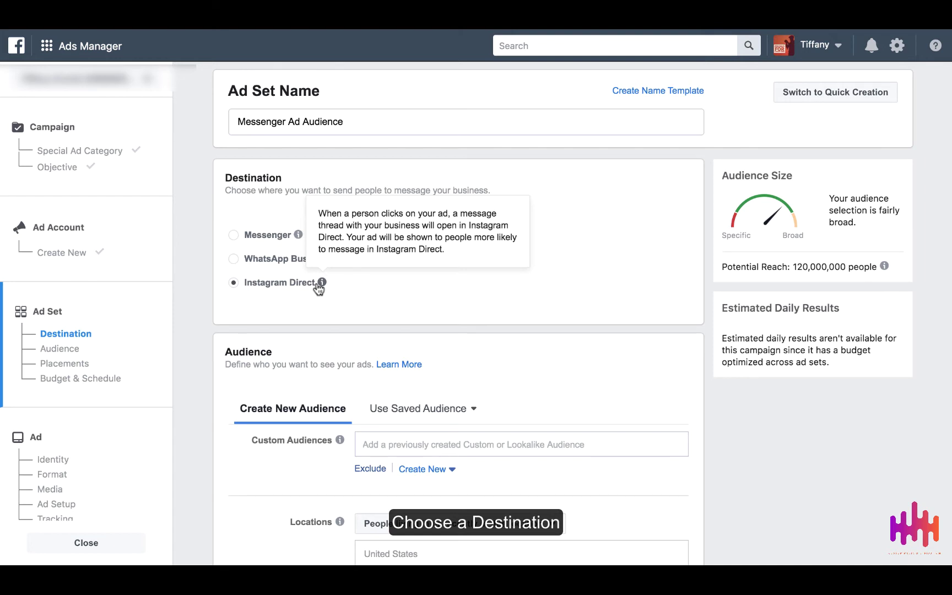
{"action": "left_click", "coordinate": [233, 235]}
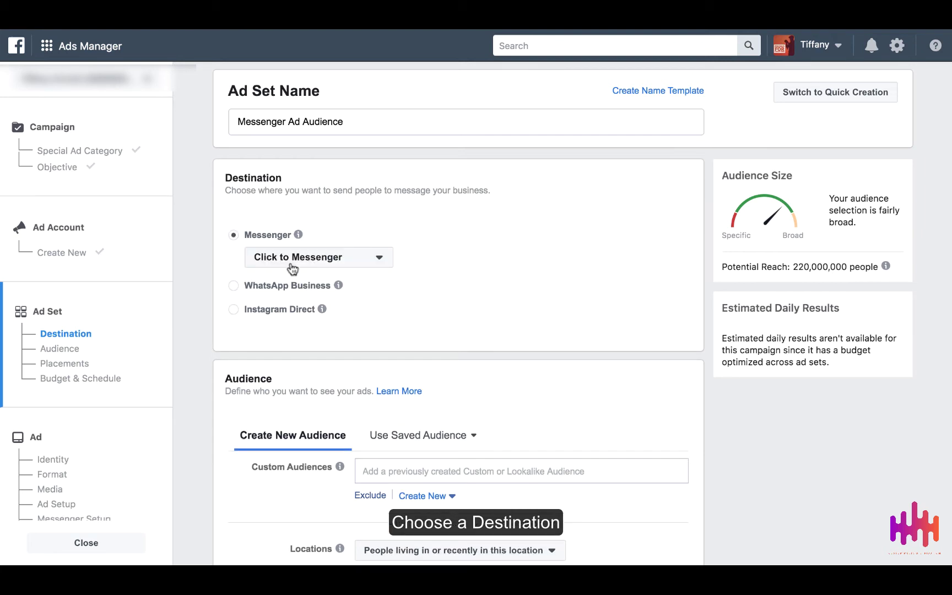
{"action": "left_click", "coordinate": [233, 309]}
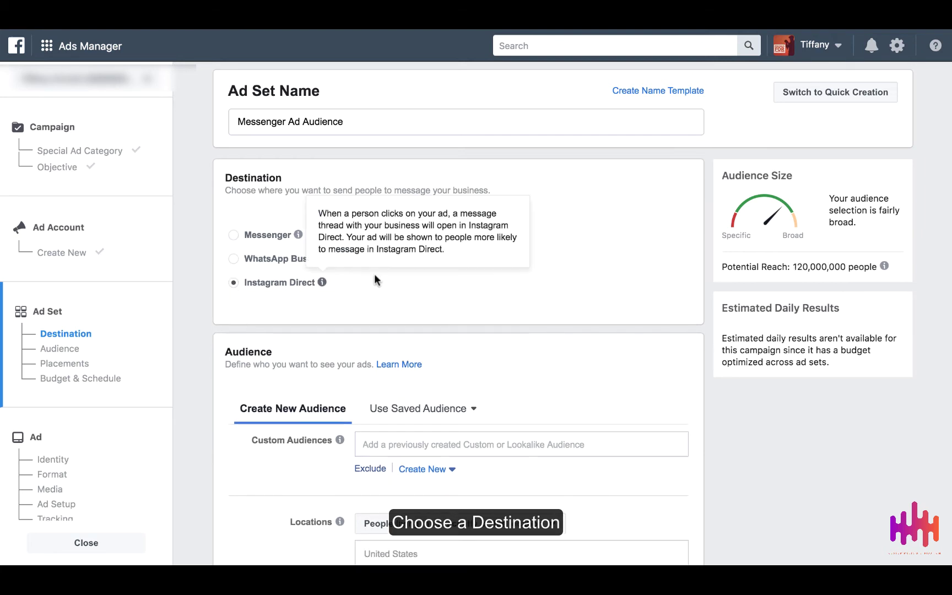
- Set the audience locations to Atlanta, Georgia; Los Angeles, California; New Jersey; and New York, New York
{"action": "scroll", "coordinate": [447, 299], "scroll_direction": "down", "scroll_amount": 4}
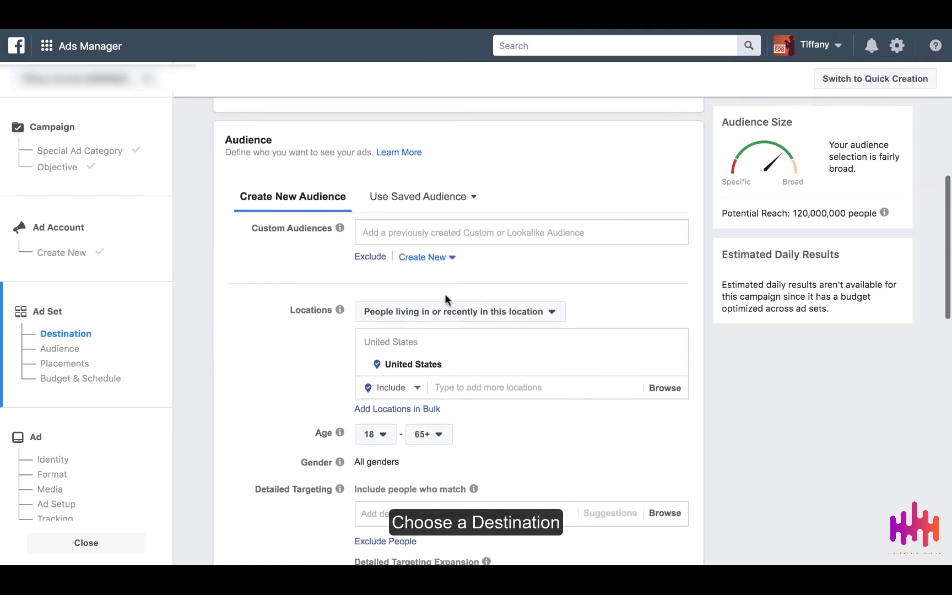
{"action": "scroll", "coordinate": [444, 293], "scroll_direction": "down", "scroll_amount": 2}
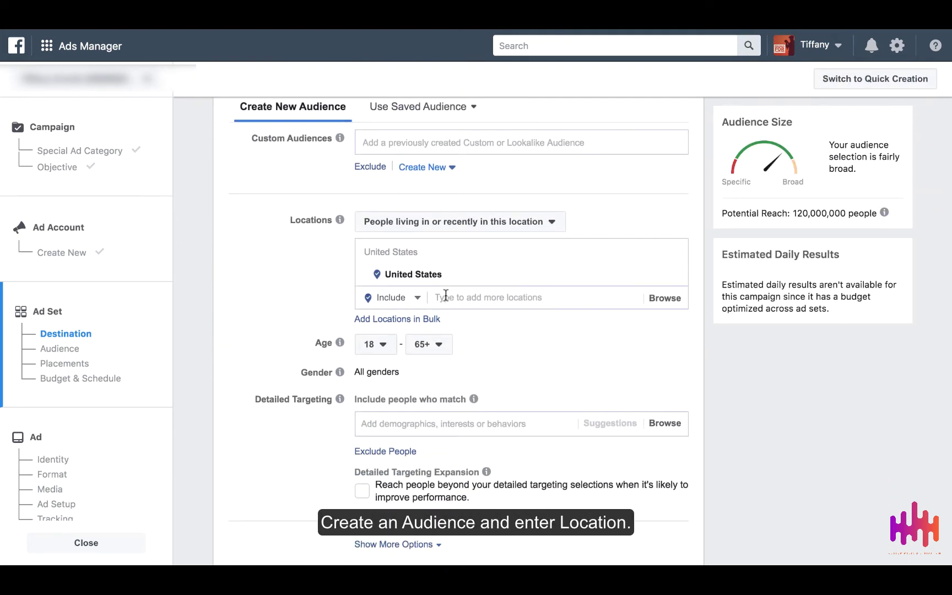
{"action": "left_click", "coordinate": [446, 296]}
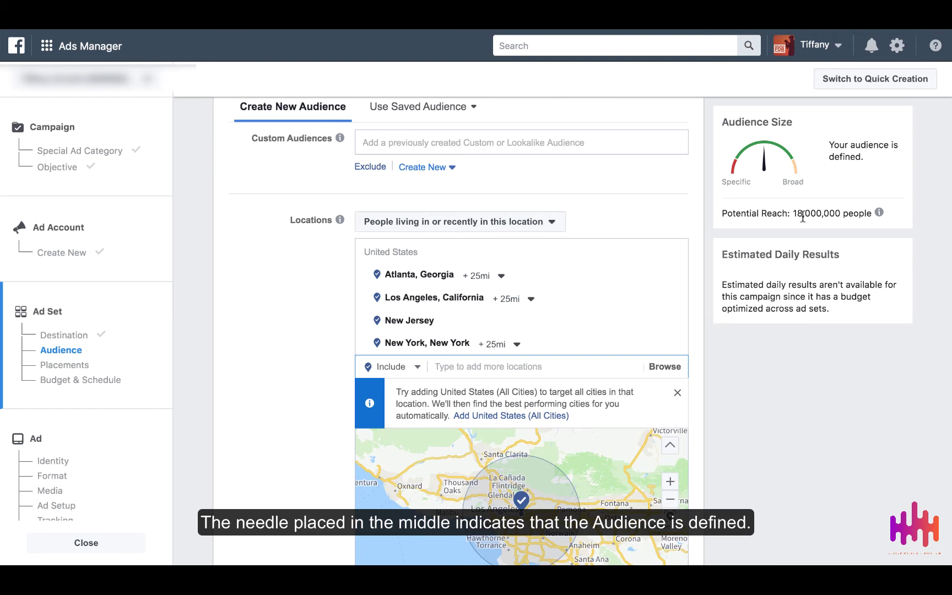
- Set the audience's maximum age to 27
{"action": "scroll", "coordinate": [332, 345], "scroll_direction": "down", "scroll_amount": 7}
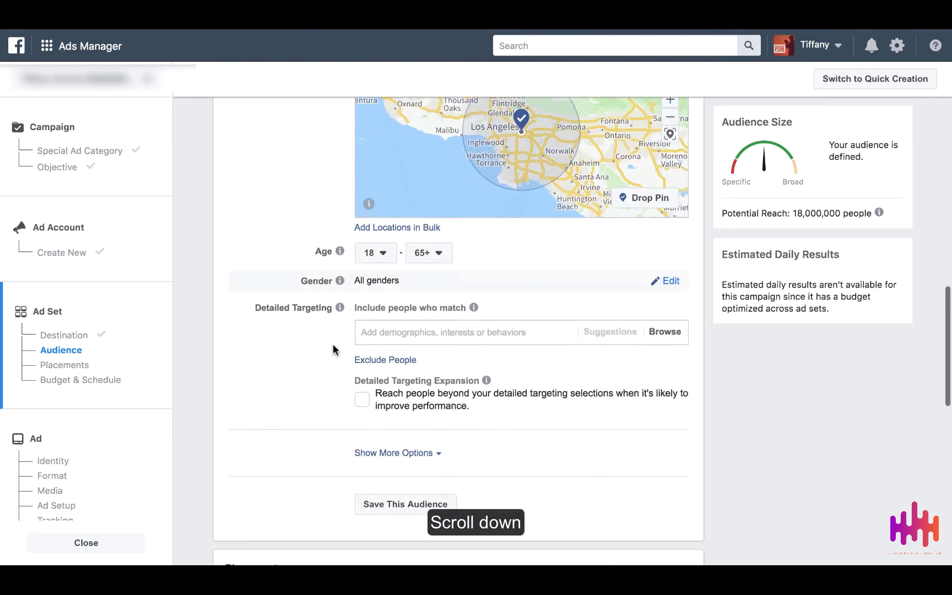
{"action": "scroll", "coordinate": [333, 343], "scroll_direction": "down", "scroll_amount": 2}
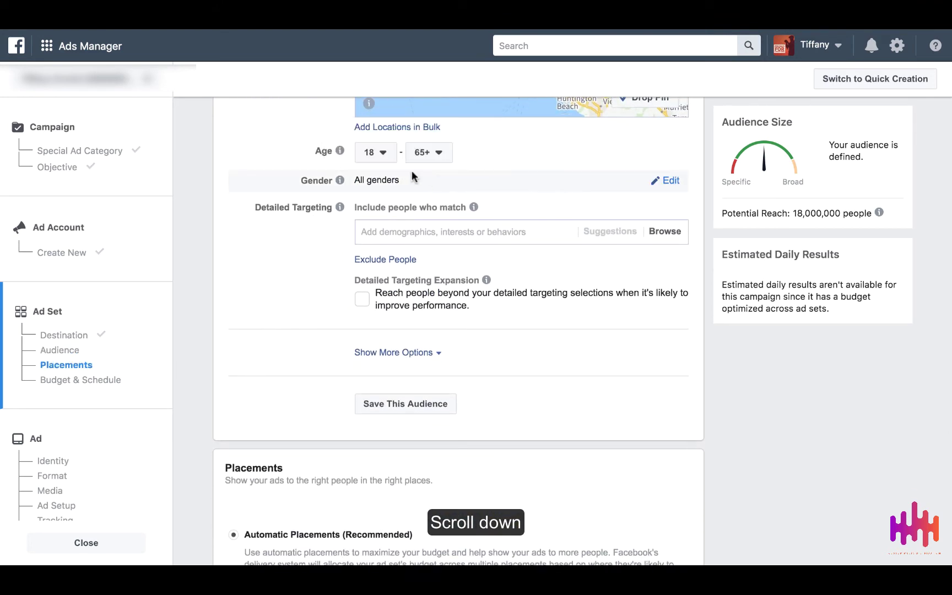
{"action": "left_click", "coordinate": [425, 152]}
{"action": "scroll", "coordinate": [432, 251], "scroll_direction": "up", "scroll_amount": 5}
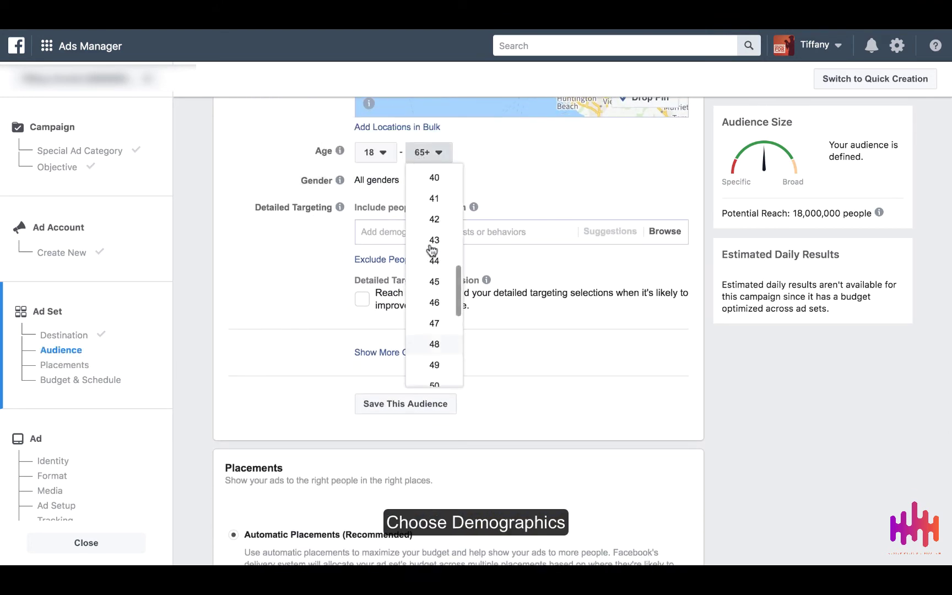
{"action": "scroll", "coordinate": [432, 250], "scroll_direction": "up", "scroll_amount": 7}
{"action": "left_click", "coordinate": [435, 358]}
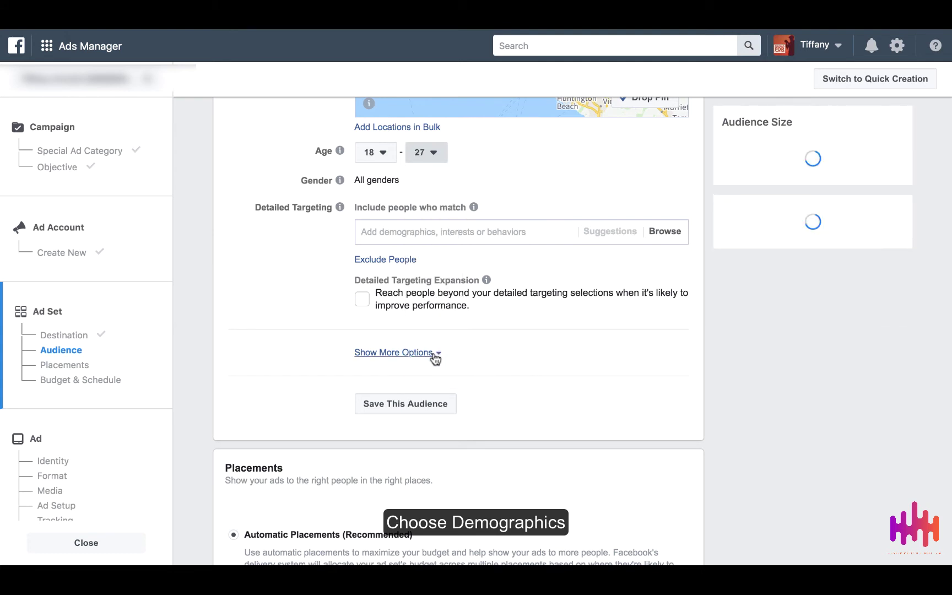
- Add the interest "Rhythm and blues music" to the audience's detailed targeting
{"action": "left_click", "coordinate": [381, 233]}
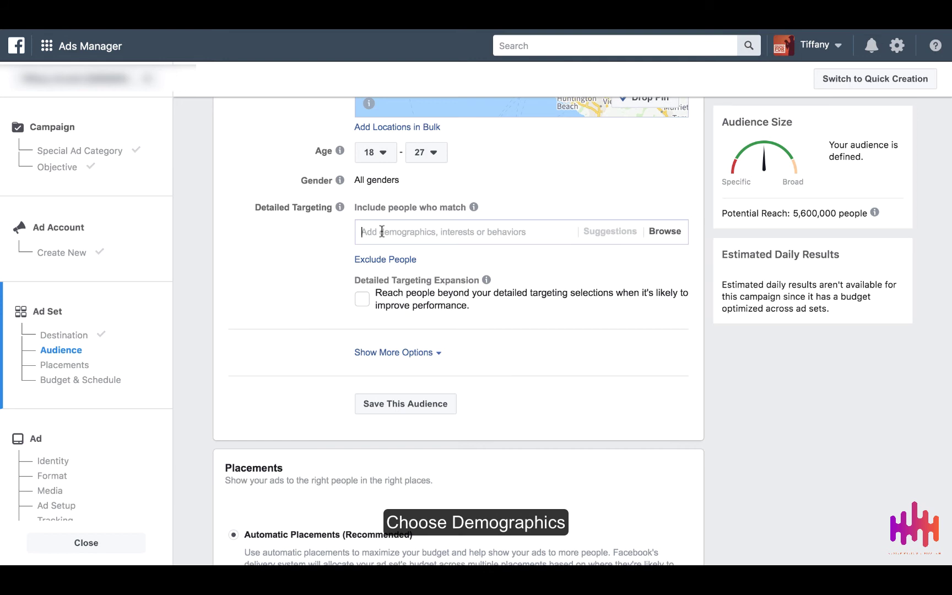
{"action": "left_click", "coordinate": [382, 231]}
{"action": "type", "text": "r"}
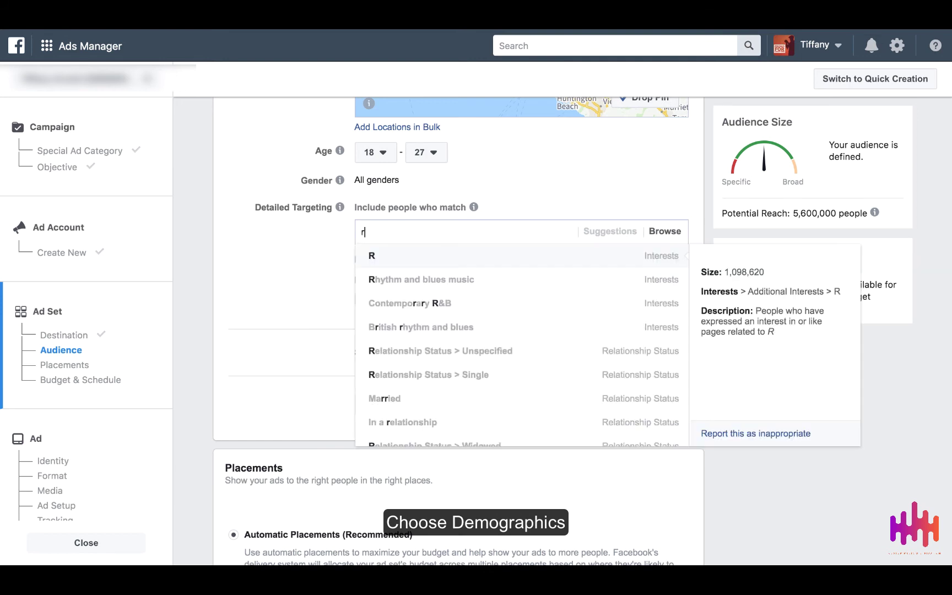
{"action": "left_click", "coordinate": [402, 273]}
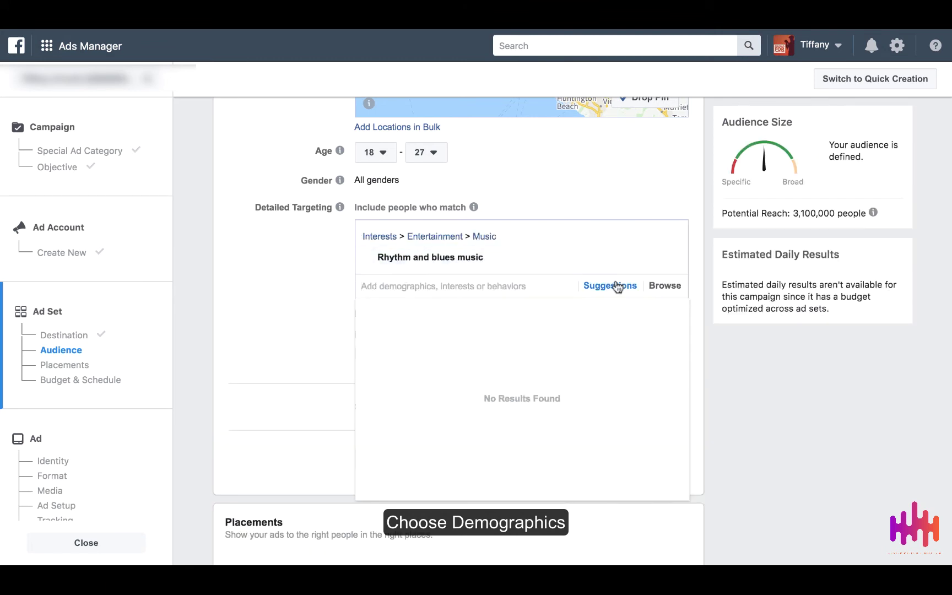
{"action": "left_click", "coordinate": [259, 326]}
- Narrow the detailed targeting to people who must also match the interest "Usher (entertainer)"
{"action": "left_click", "coordinate": [476, 314]}
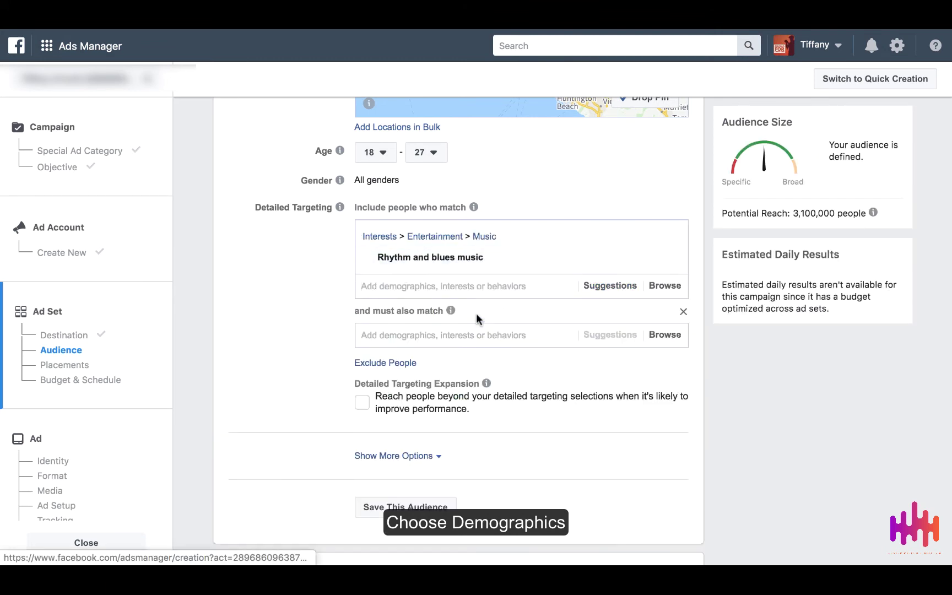
{"action": "left_click", "coordinate": [454, 335]}
{"action": "type", "text": "us"}
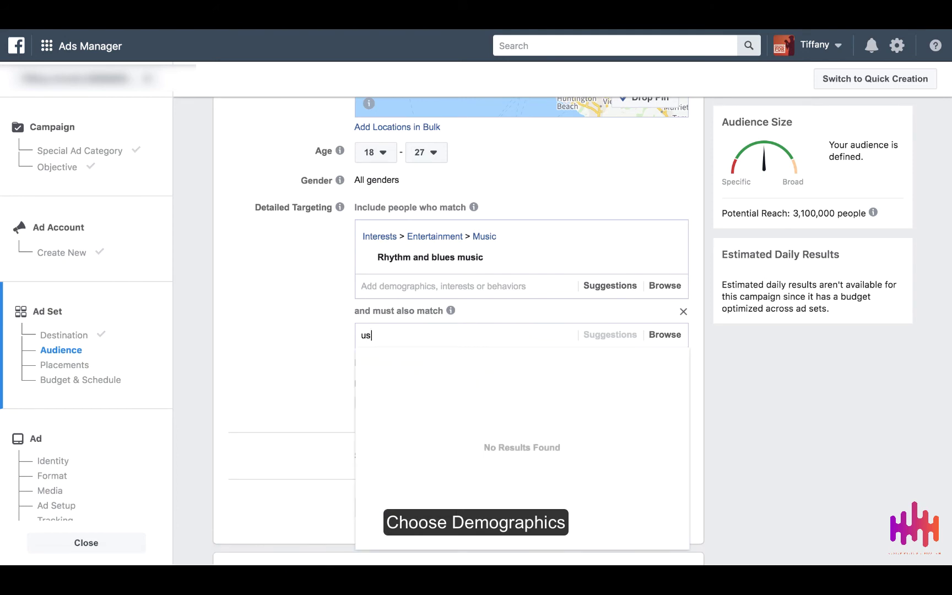
{"action": "type", "text": "her"}
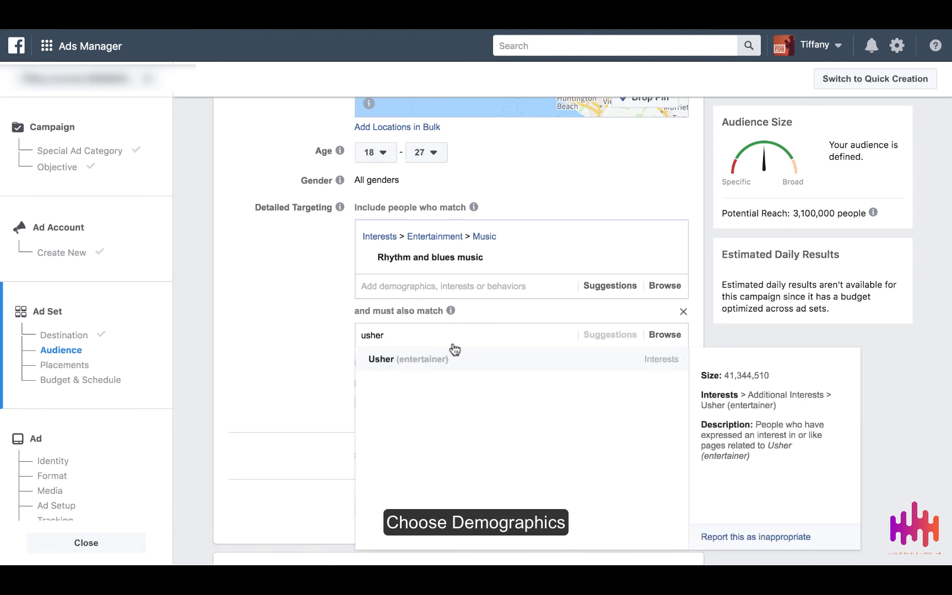
{"action": "left_click", "coordinate": [457, 363]}
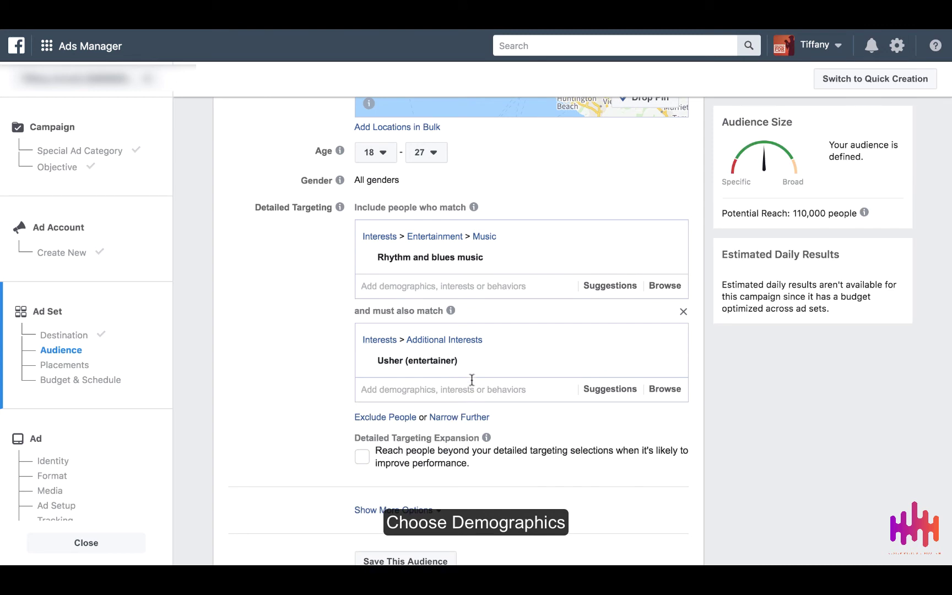
- Narrow the audience further with a third required match on the interest "Ne-Yo"
{"action": "left_click", "coordinate": [468, 417]}
{"action": "scroll", "coordinate": [277, 422], "scroll_direction": "down", "scroll_amount": 2}
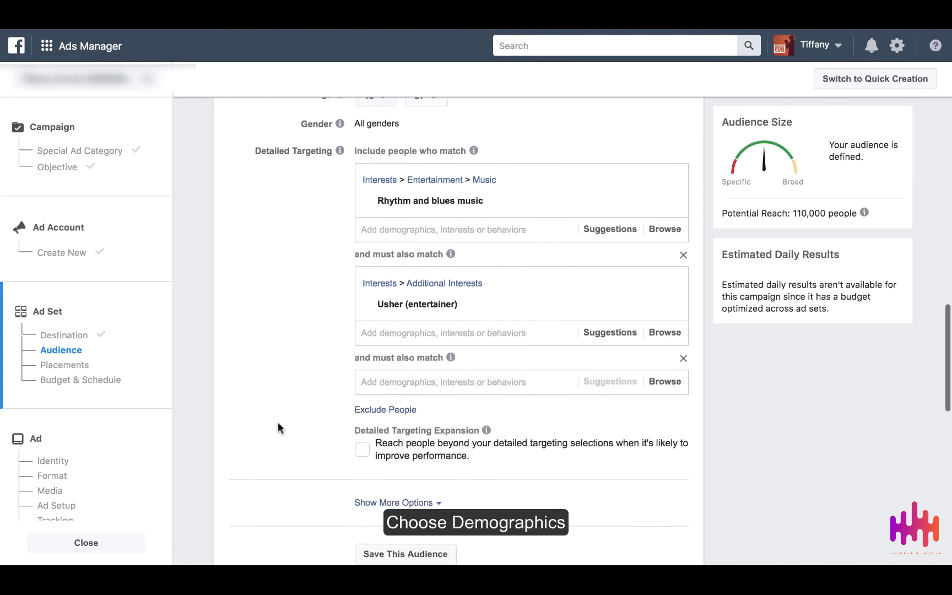
{"action": "left_click", "coordinate": [388, 349]}
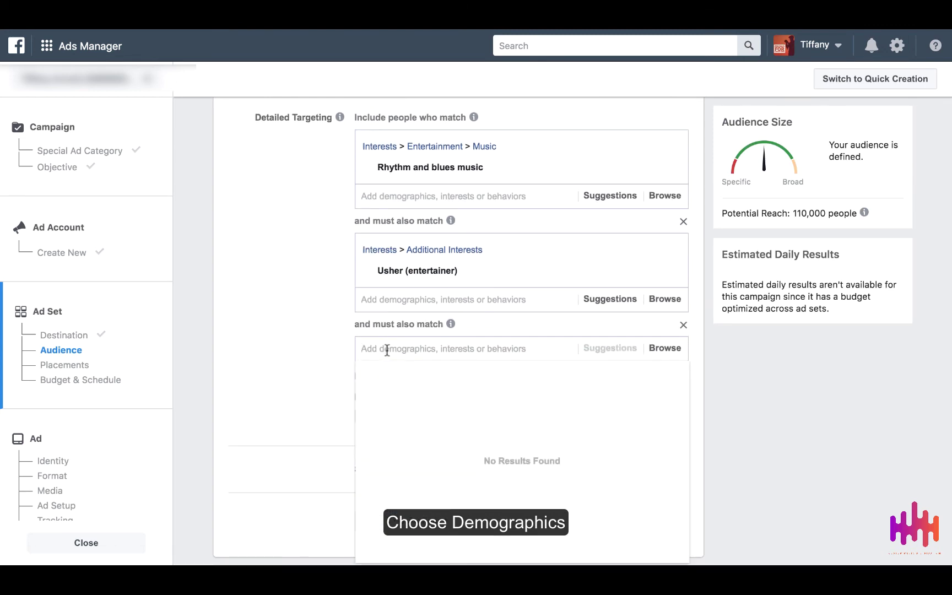
{"action": "type", "text": "neyo"}
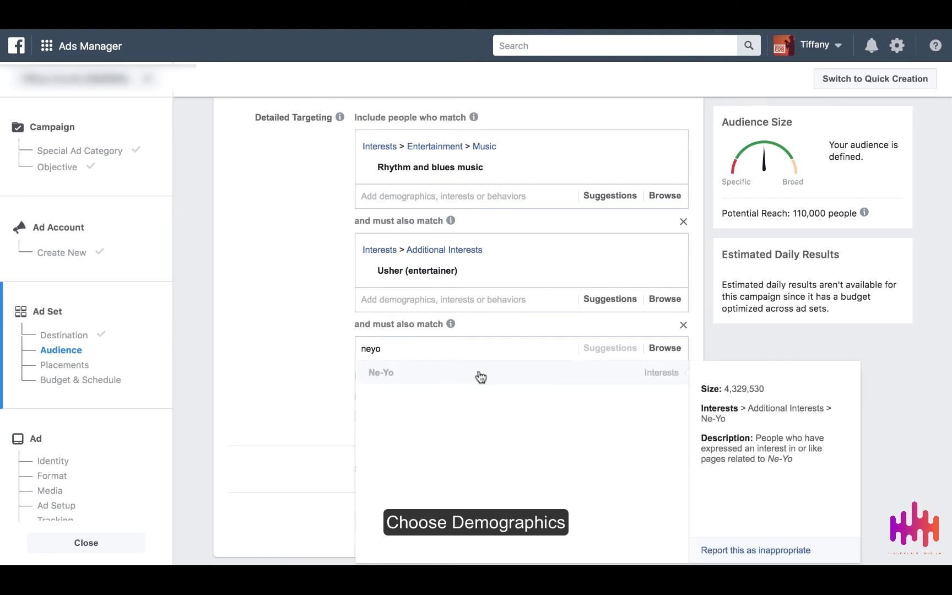
{"action": "left_click", "coordinate": [481, 375]}
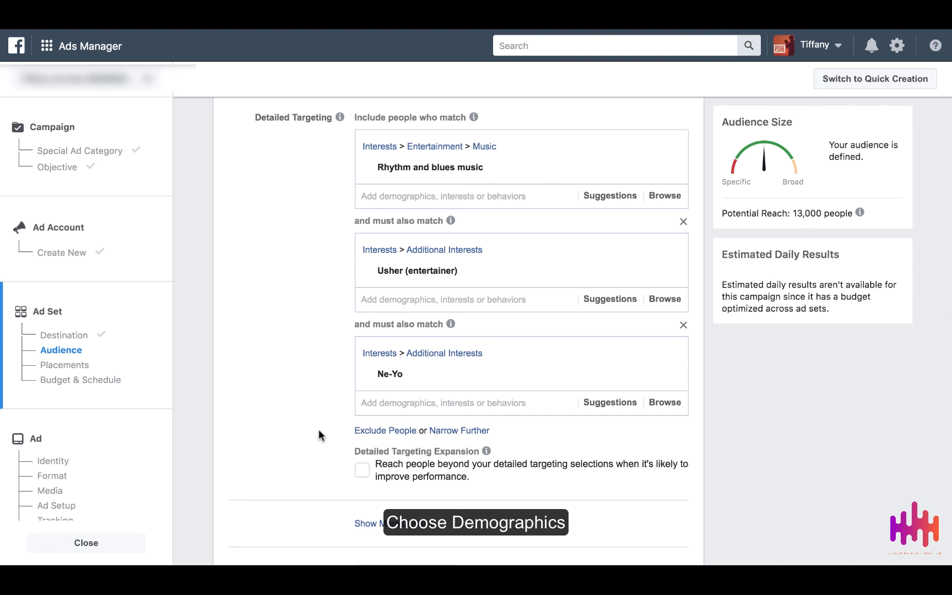
- Switch the ad set from automatic to manual placements and return to the destination options
{"action": "scroll", "coordinate": [319, 433], "scroll_direction": "down", "scroll_amount": 7}
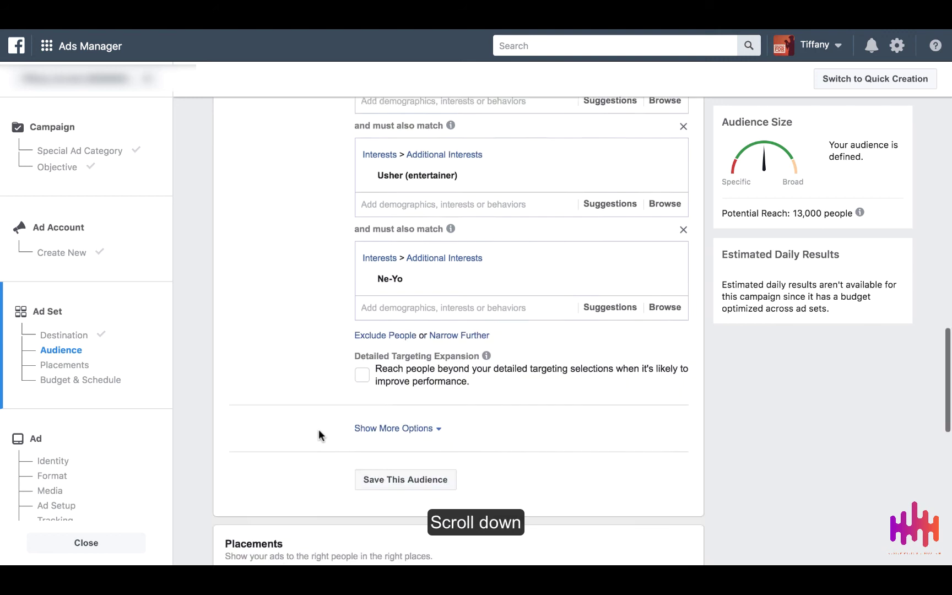
{"action": "scroll", "coordinate": [259, 358], "scroll_direction": "down", "scroll_amount": 2}
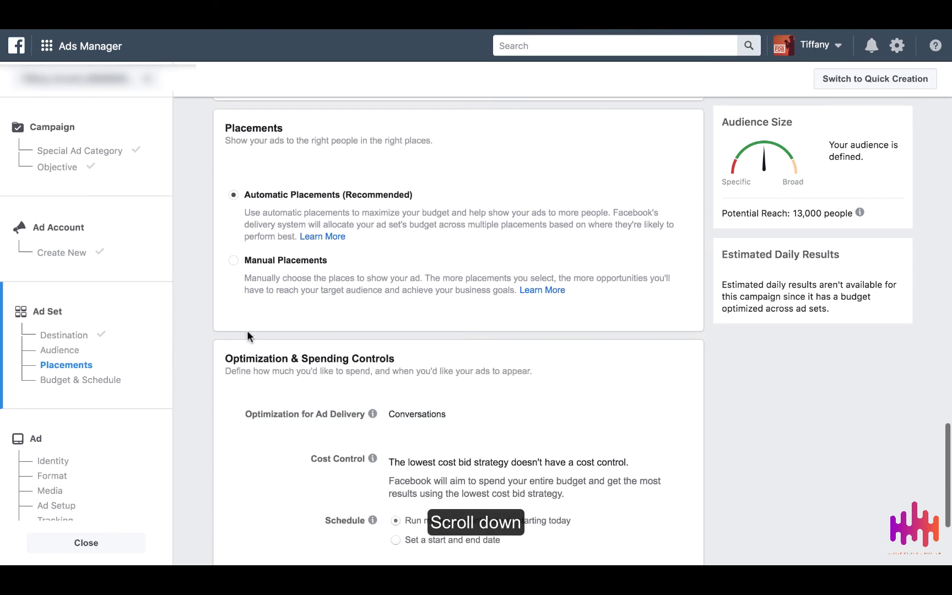
{"action": "left_click", "coordinate": [235, 264]}
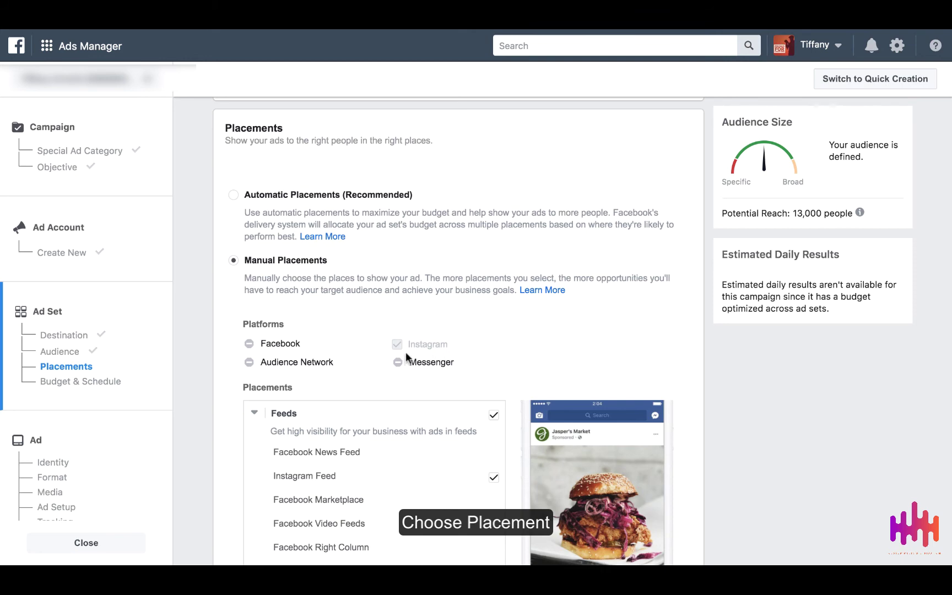
{"action": "scroll", "coordinate": [405, 359], "scroll_direction": "up", "scroll_amount": 20}
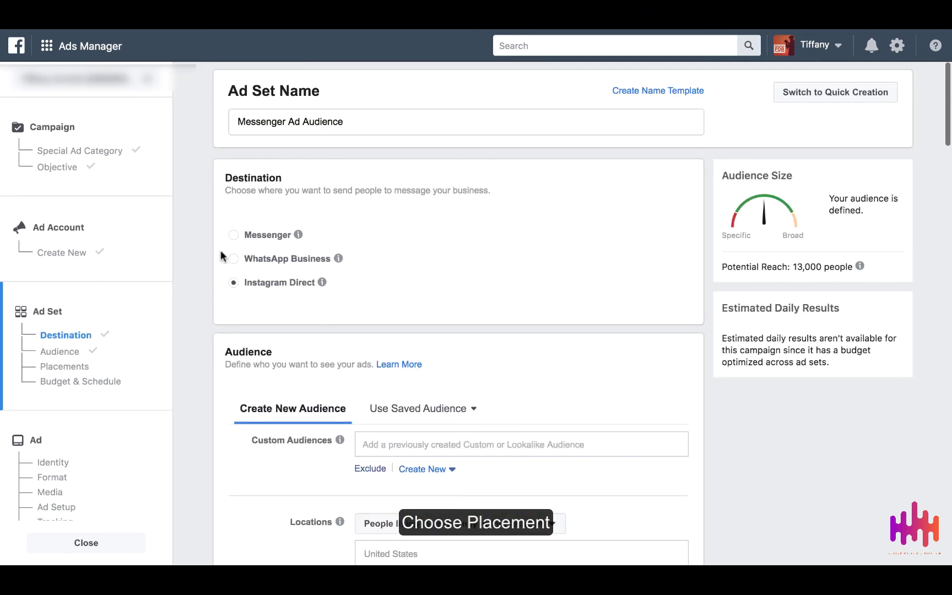
- Set the ad set's destination to Messenger with the Click to Messenger option and switch to manual placements
{"action": "left_click", "coordinate": [234, 235]}
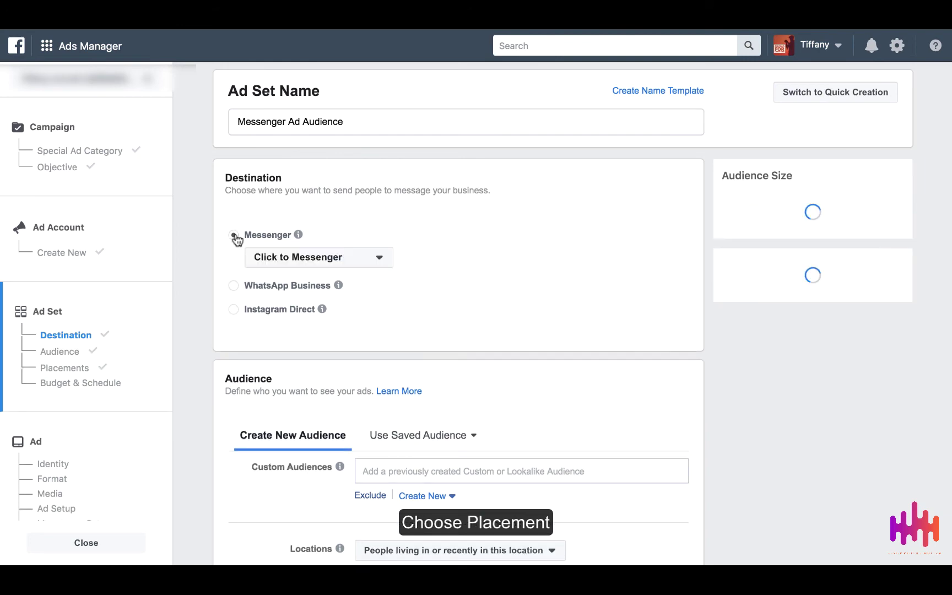
{"action": "left_click", "coordinate": [264, 260]}
{"action": "left_click", "coordinate": [353, 287]}
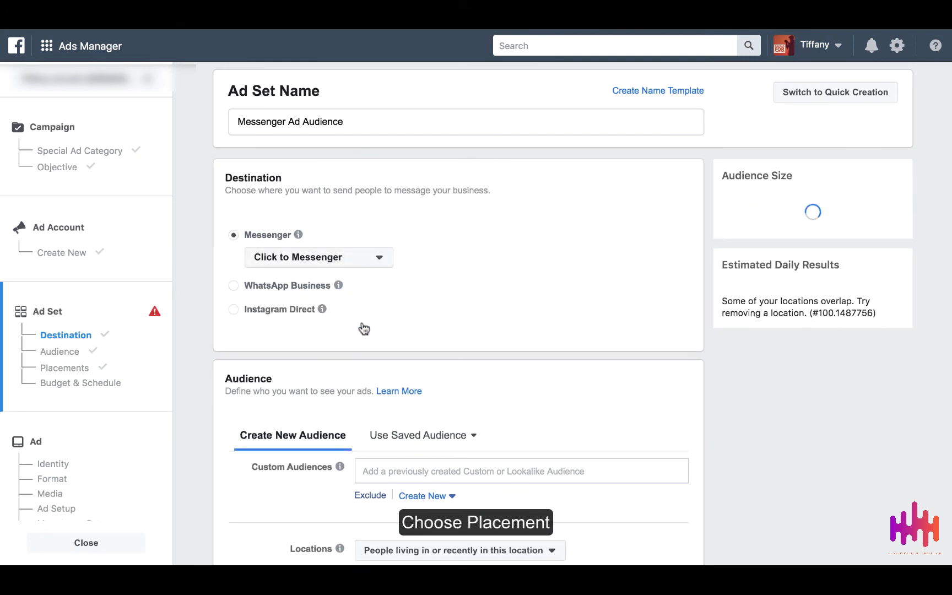
{"action": "scroll", "coordinate": [361, 325], "scroll_direction": "down", "scroll_amount": 10}
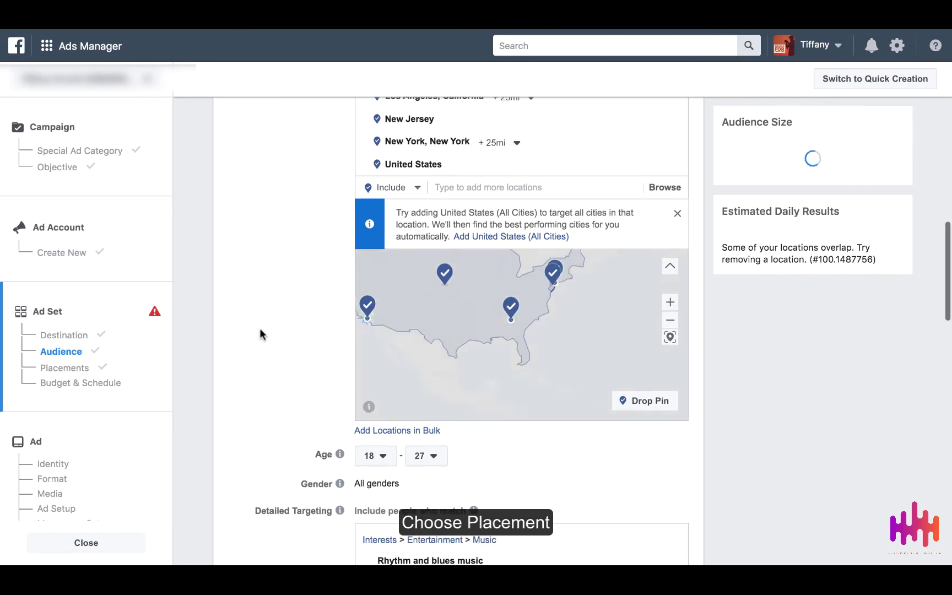
{"action": "scroll", "coordinate": [259, 330], "scroll_direction": "down", "scroll_amount": 15}
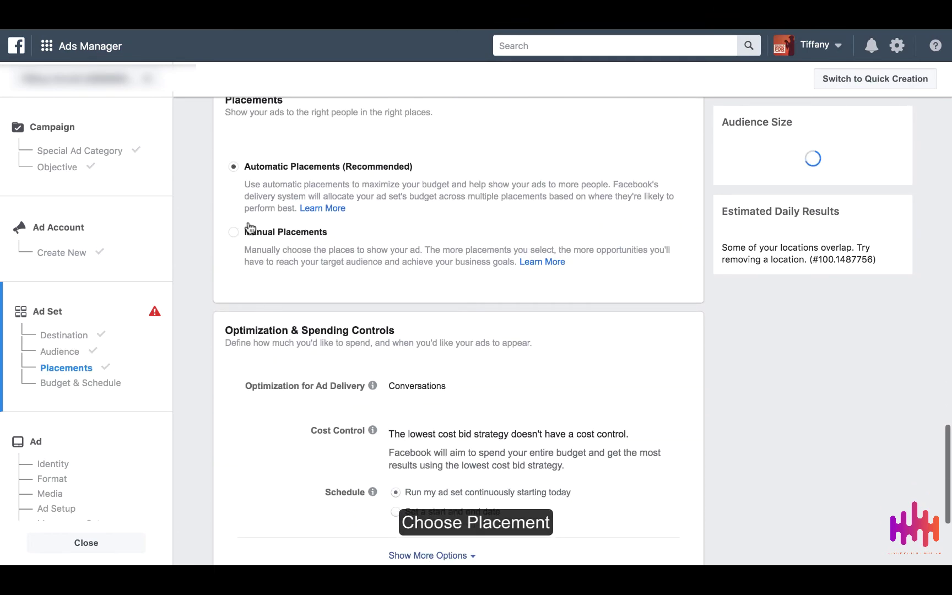
{"action": "left_click", "coordinate": [235, 234]}
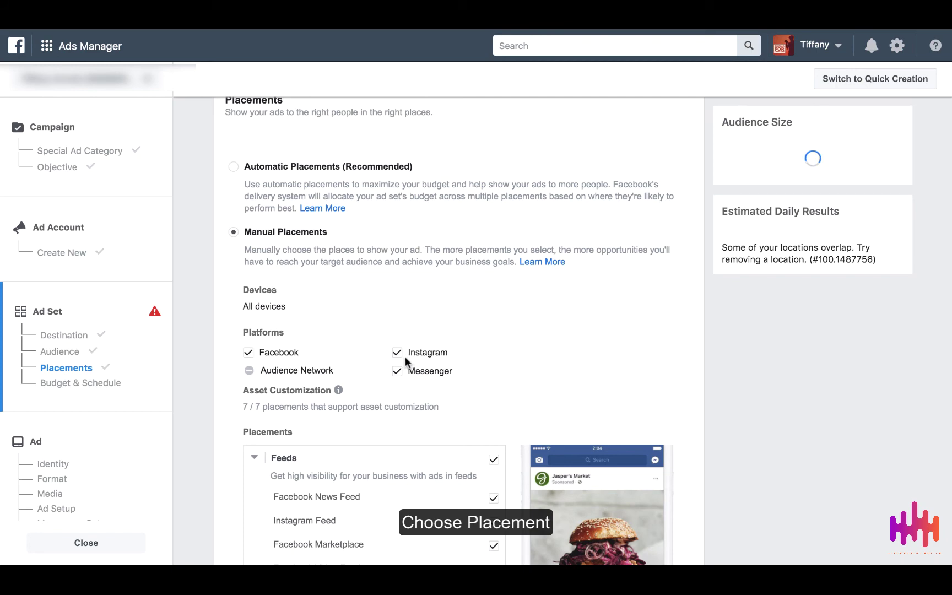
- Set the Messenger destination to Sponsored Message from the Custom Music Distribution page and check which placement platforms it allows
{"action": "scroll", "coordinate": [355, 242], "scroll_direction": "up", "scroll_amount": 15}
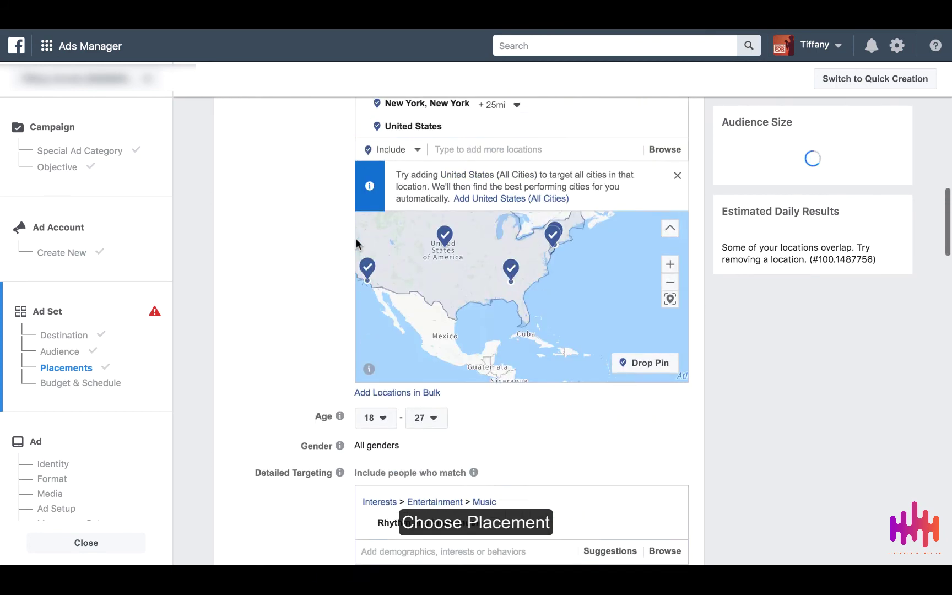
{"action": "scroll", "coordinate": [356, 242], "scroll_direction": "up", "scroll_amount": 8}
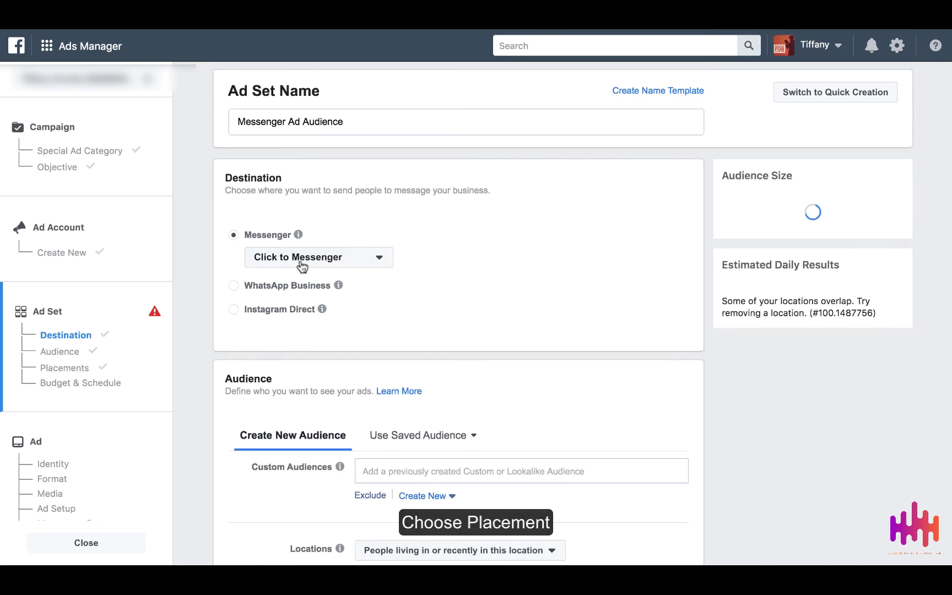
{"action": "left_click", "coordinate": [303, 259]}
{"action": "left_click", "coordinate": [299, 300]}
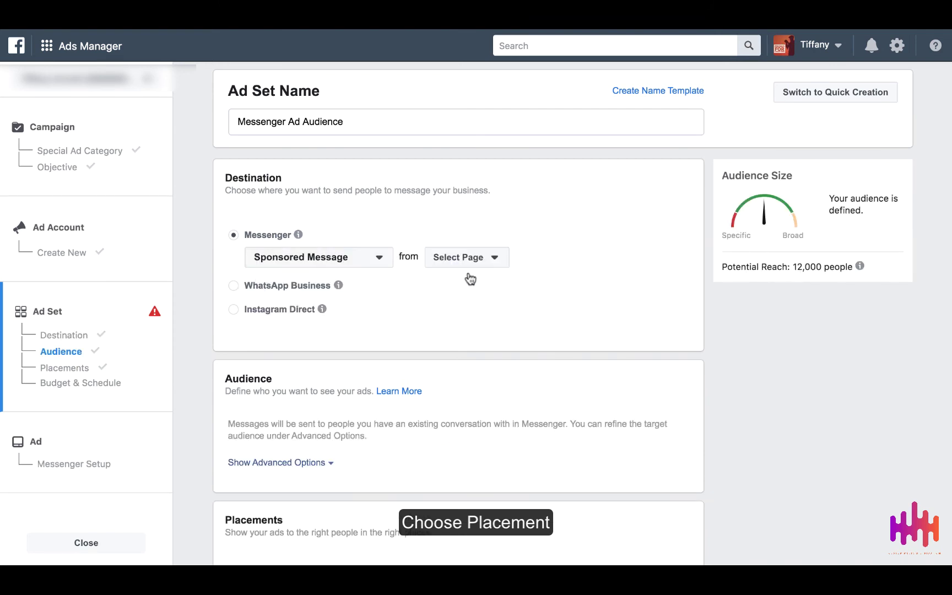
{"action": "left_click", "coordinate": [468, 257]}
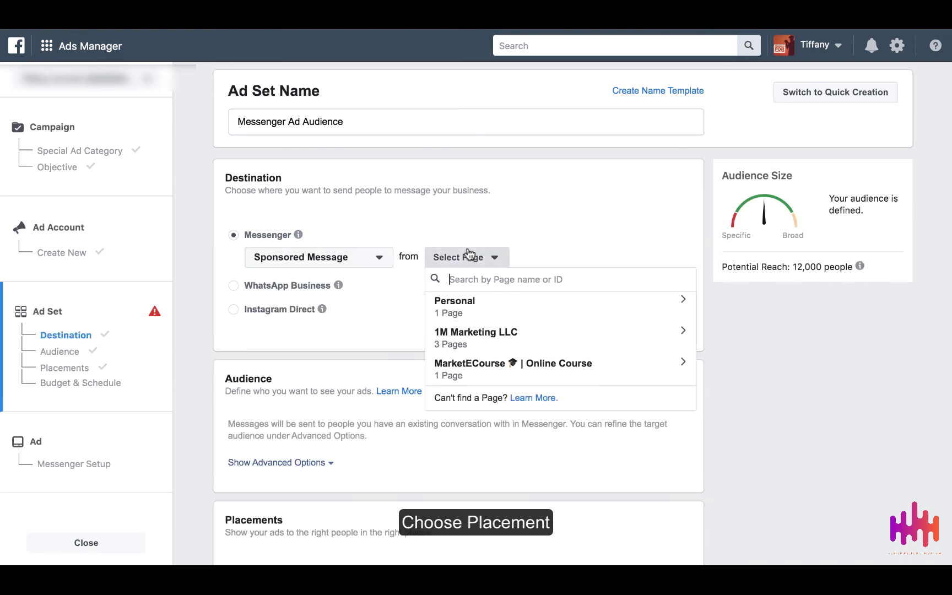
{"action": "left_click", "coordinate": [468, 335]}
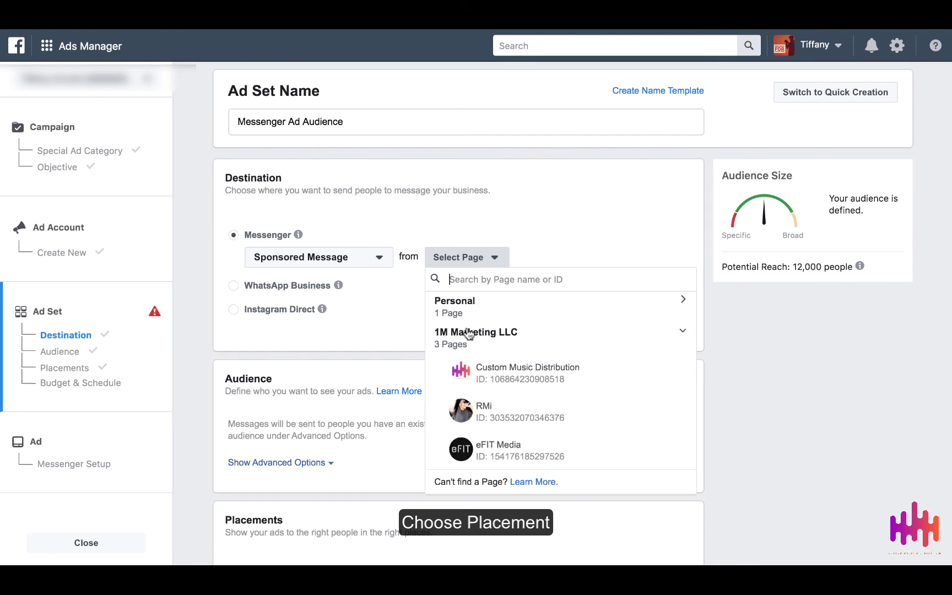
{"action": "left_click", "coordinate": [485, 366]}
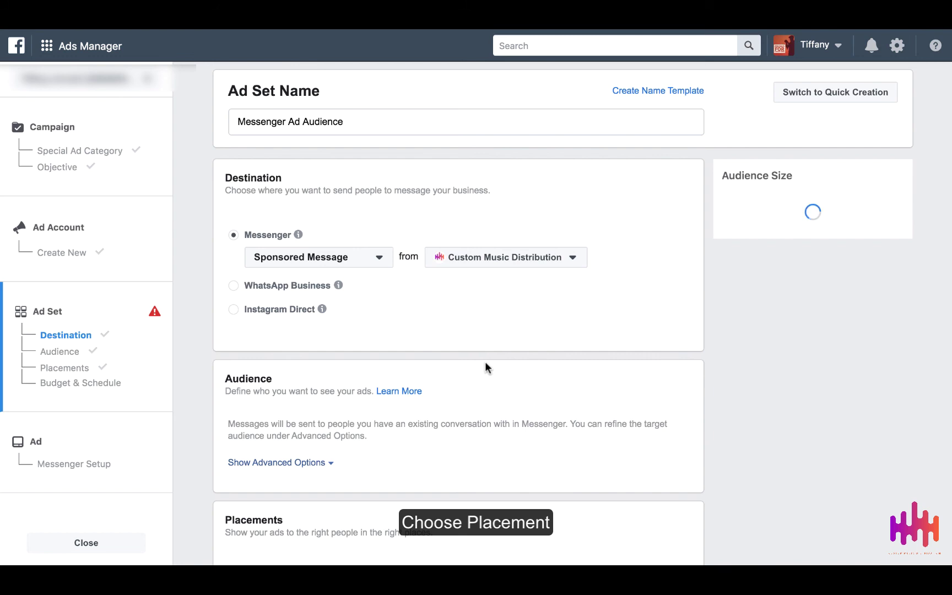
{"action": "scroll", "coordinate": [422, 302], "scroll_direction": "down", "scroll_amount": 1}
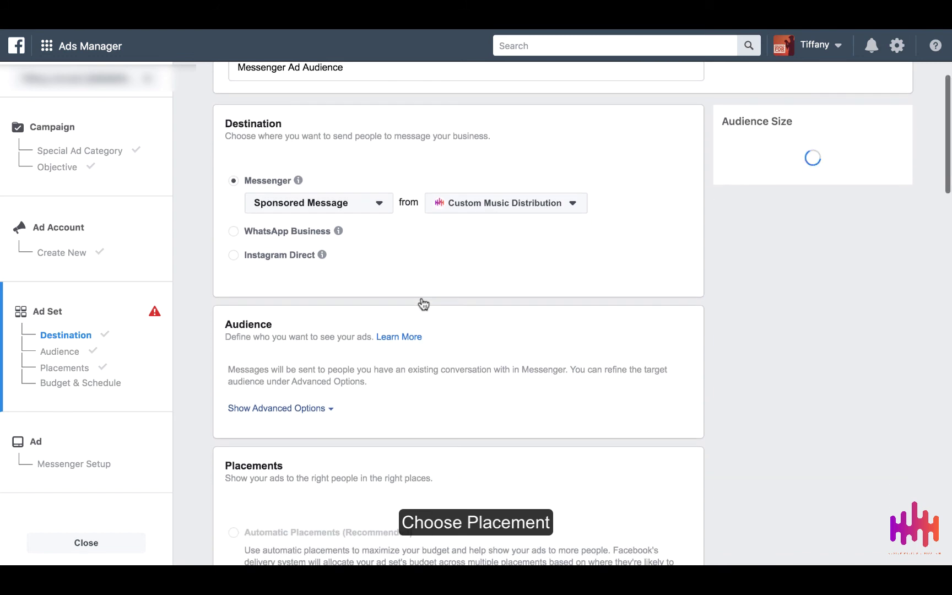
{"action": "scroll", "coordinate": [421, 301], "scroll_direction": "down", "scroll_amount": 5}
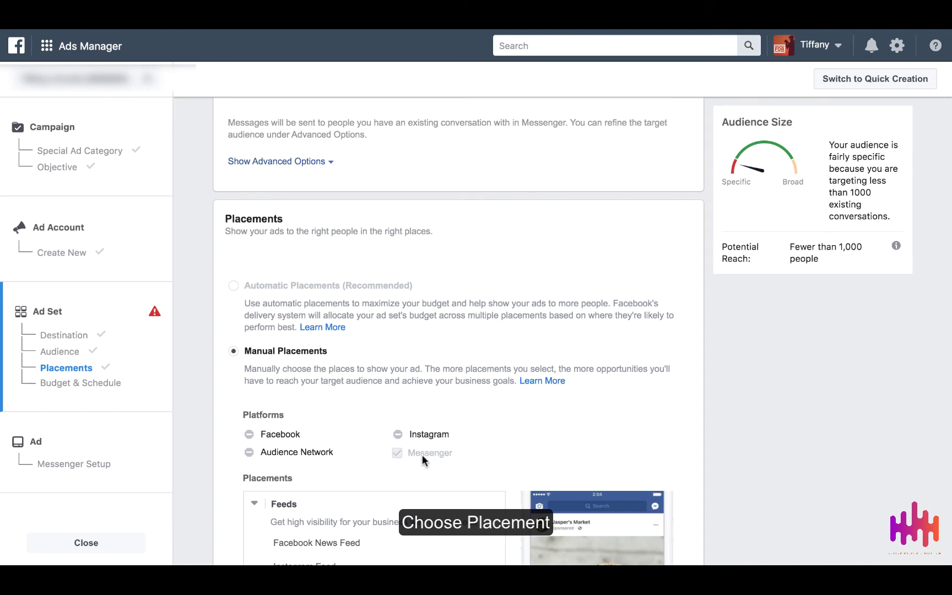
- Set the ad set's destination back to Instagram Direct and continue to the ad level
{"action": "scroll", "coordinate": [421, 455], "scroll_direction": "up", "scroll_amount": 5}
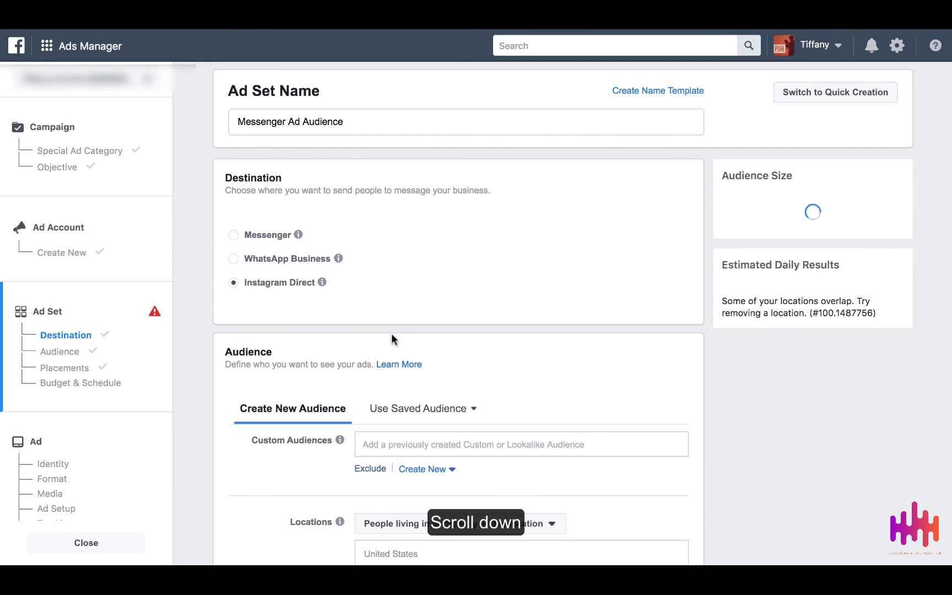
{"action": "scroll", "coordinate": [391, 334], "scroll_direction": "down", "scroll_amount": 6}
{"action": "scroll", "coordinate": [391, 334], "scroll_direction": "down", "scroll_amount": 7}
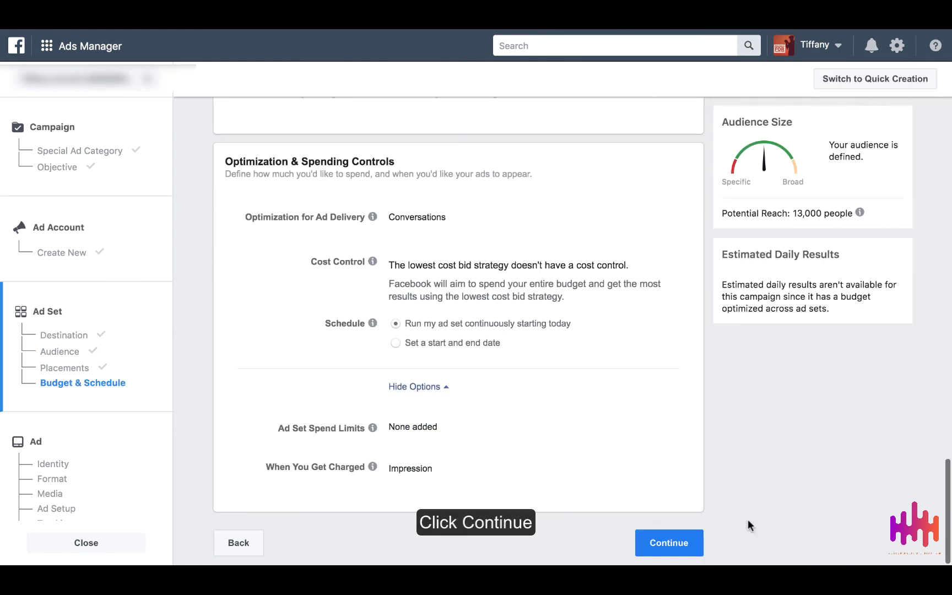
{"action": "left_click", "coordinate": [653, 545]}
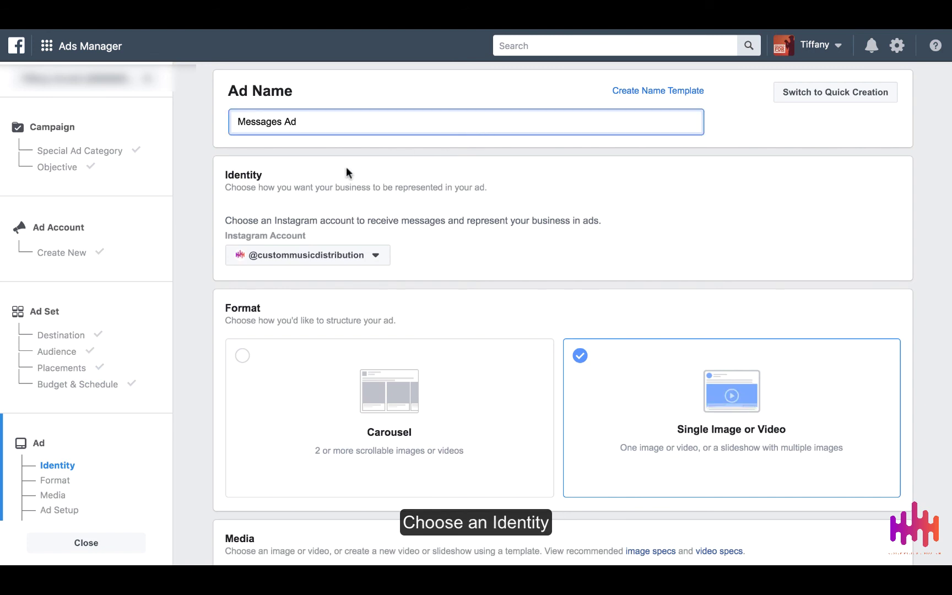
- Review the ad's identity account, format choices, media options, primary text field and call to action
{"action": "left_click", "coordinate": [320, 235]}
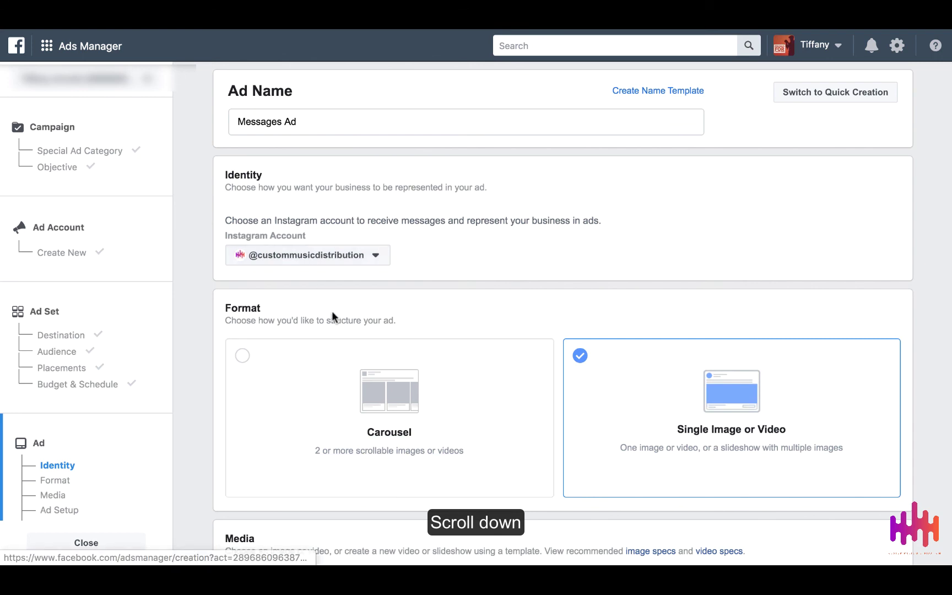
{"action": "scroll", "coordinate": [332, 309], "scroll_direction": "down", "scroll_amount": 3}
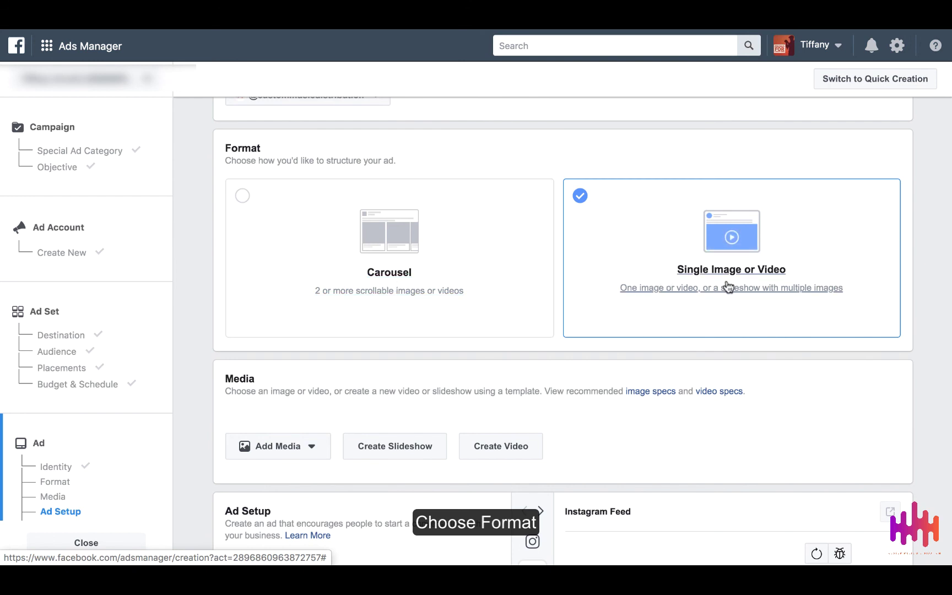
{"action": "scroll", "coordinate": [518, 386], "scroll_direction": "down", "scroll_amount": 4}
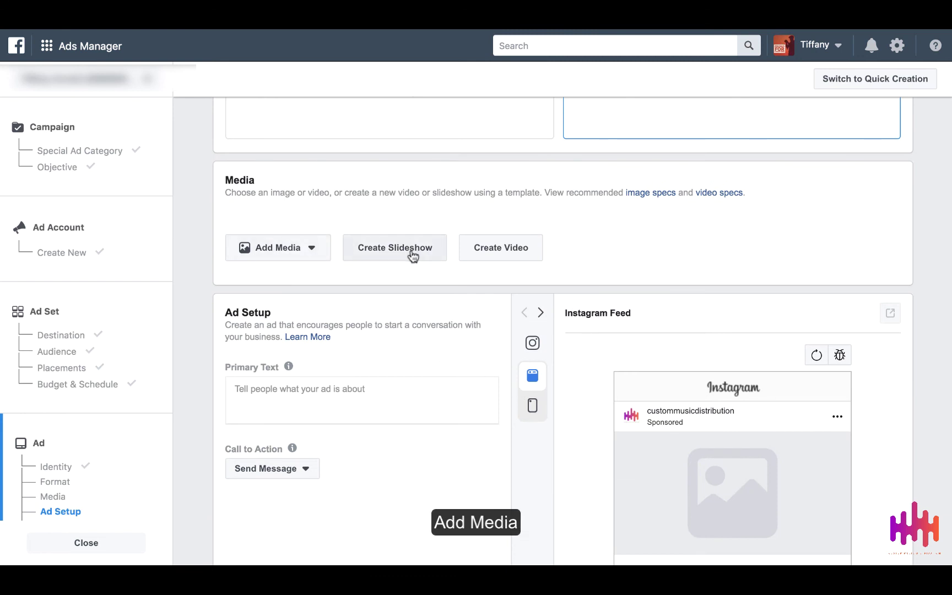
{"action": "scroll", "coordinate": [378, 418], "scroll_direction": "down", "scroll_amount": 2}
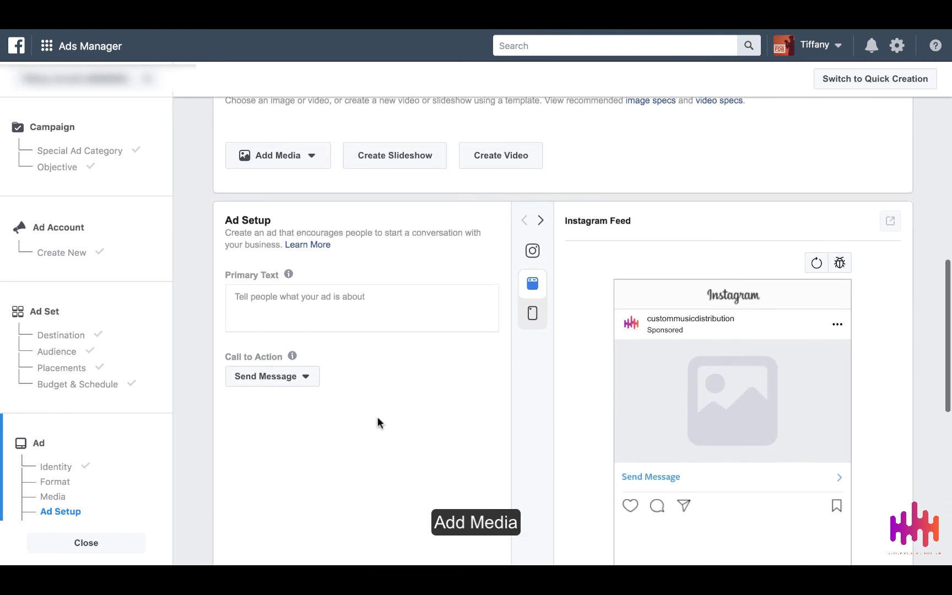
{"action": "left_click", "coordinate": [360, 313]}
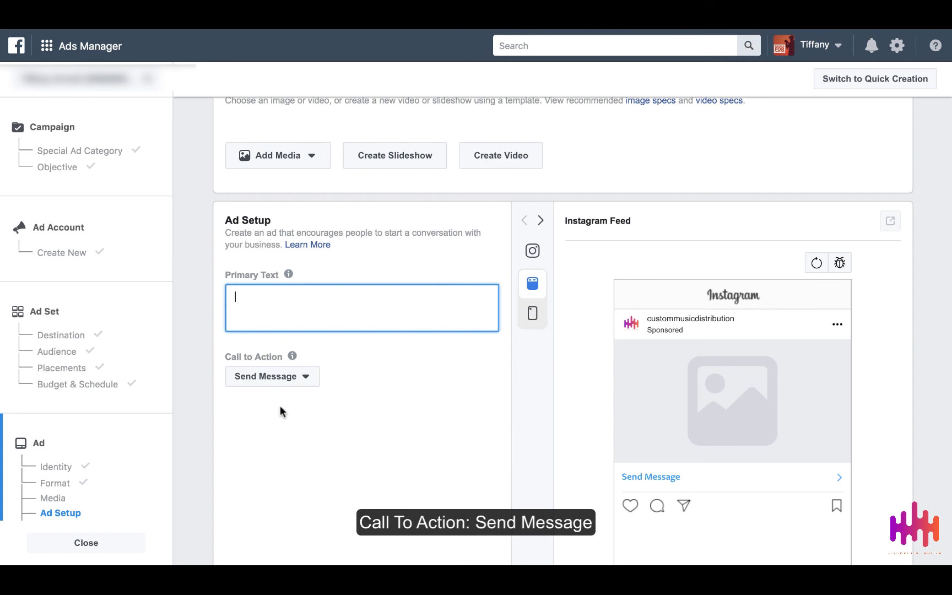
{"action": "scroll", "coordinate": [280, 408], "scroll_direction": "down", "scroll_amount": 10}
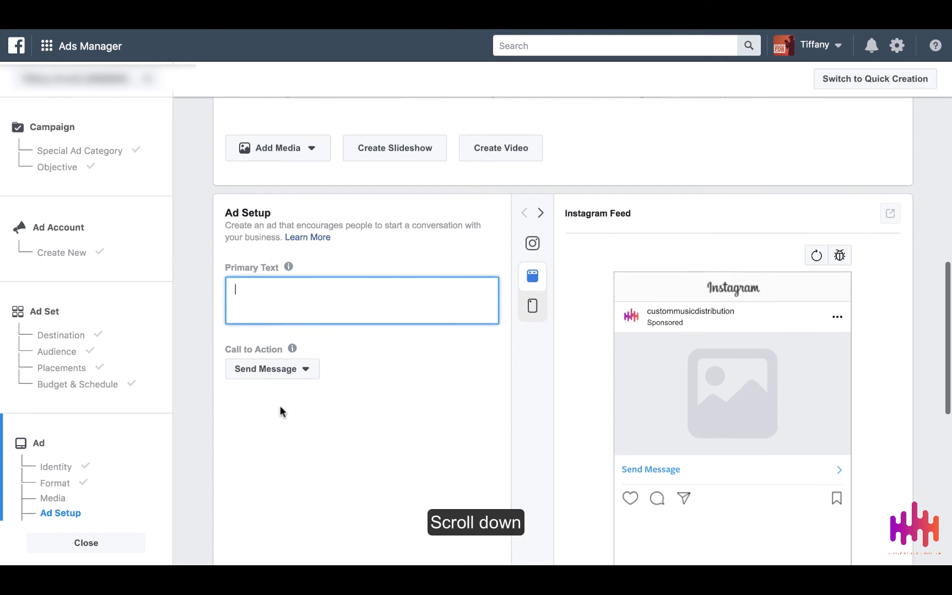